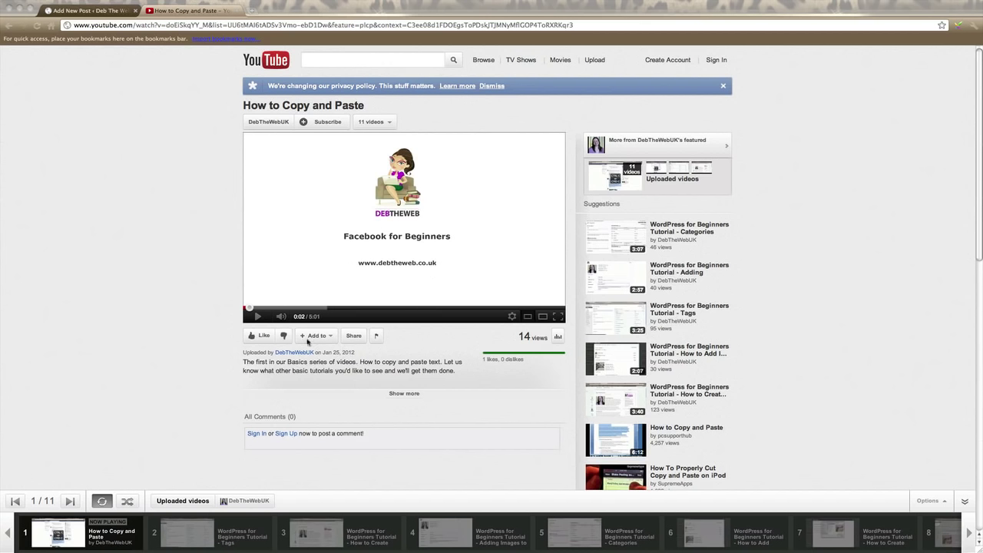
Select the youtu.be short link in the How to Copy and Paste video's share box.
{"action": "left_click", "coordinate": [354, 336]}
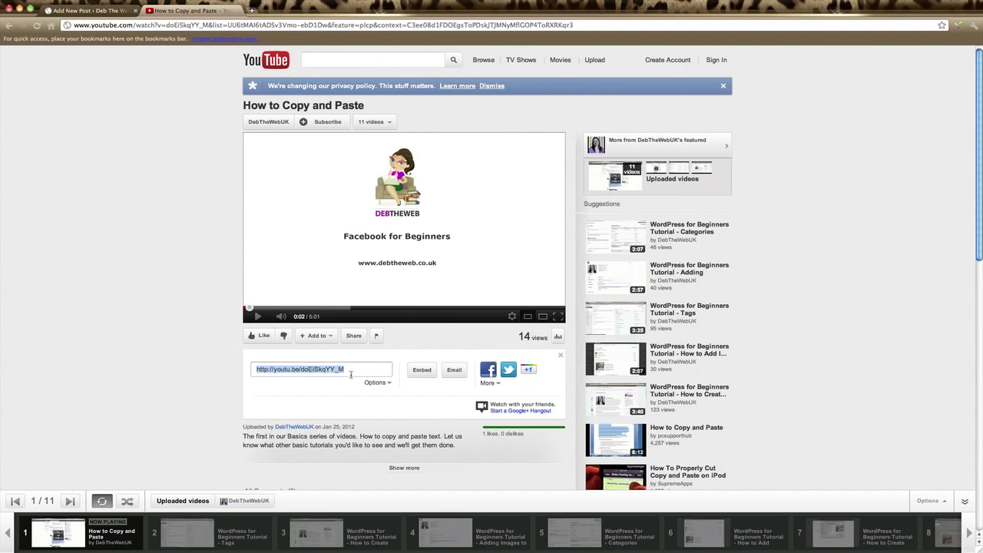
{"action": "left_click", "coordinate": [351, 370]}
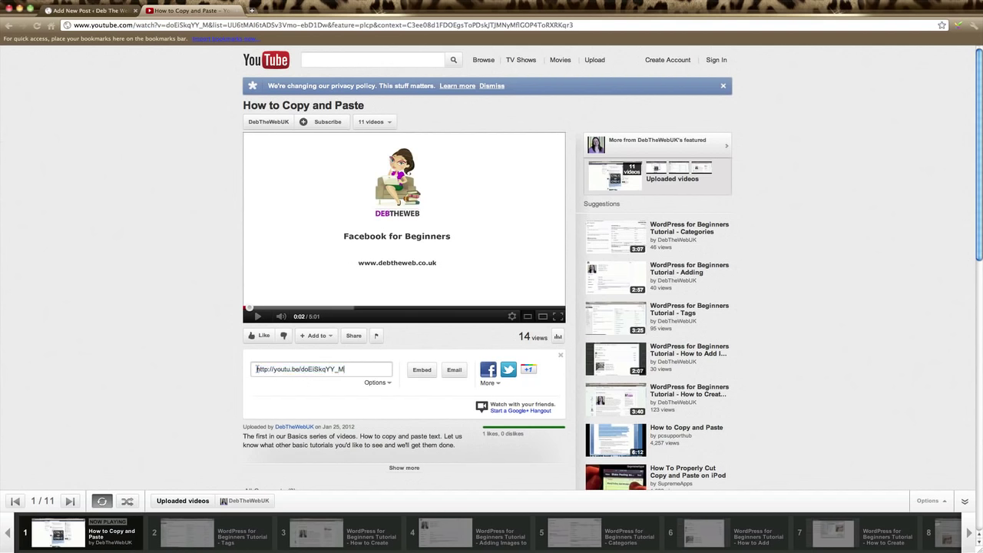
{"action": "left_click_drag", "start_coordinate": [257, 369], "coordinate": [349, 370]}
{"action": "key", "text": "super+c"}
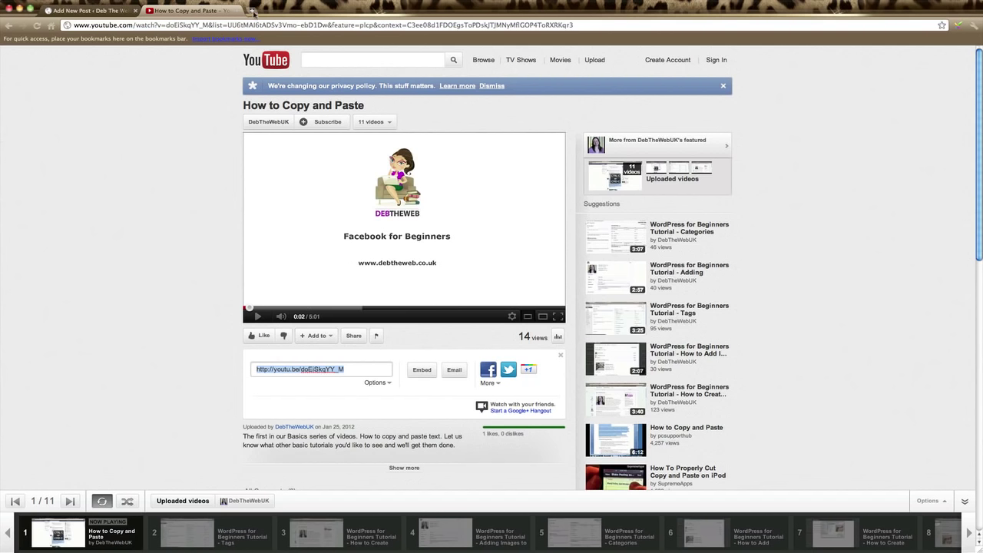
Load the copied youtu.be short link in a new browser tab.
{"action": "left_click", "coordinate": [254, 11]}
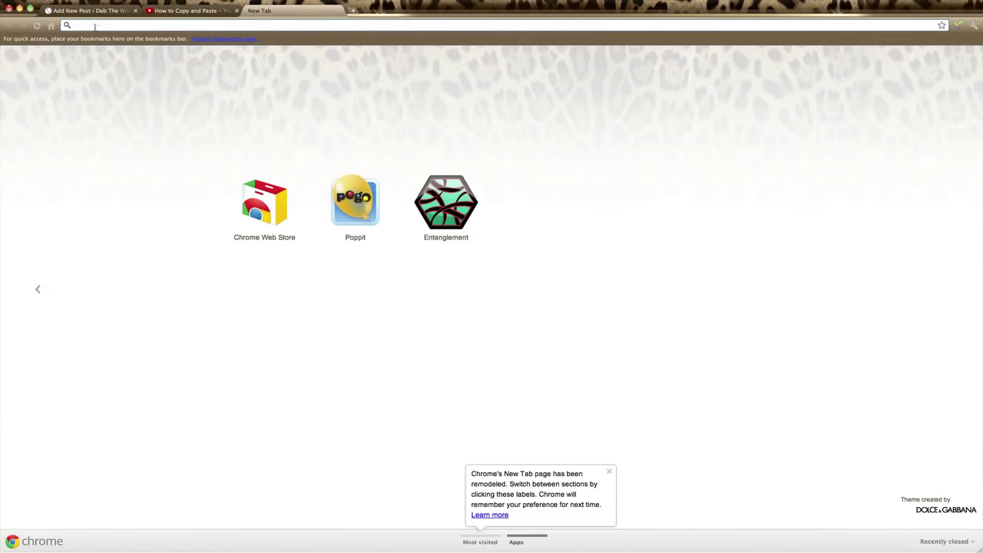
{"action": "key", "text": "super+v"}
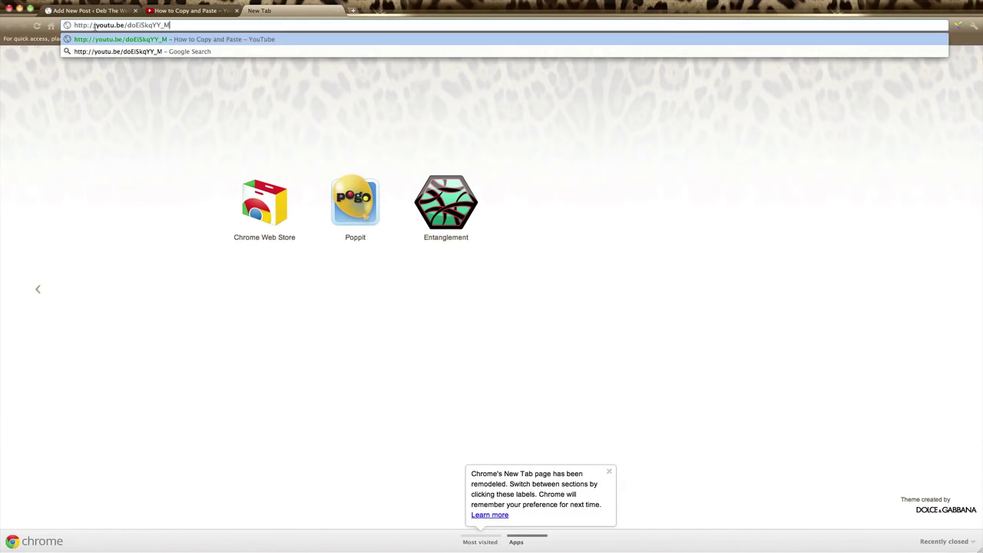
{"action": "key", "text": "Return"}
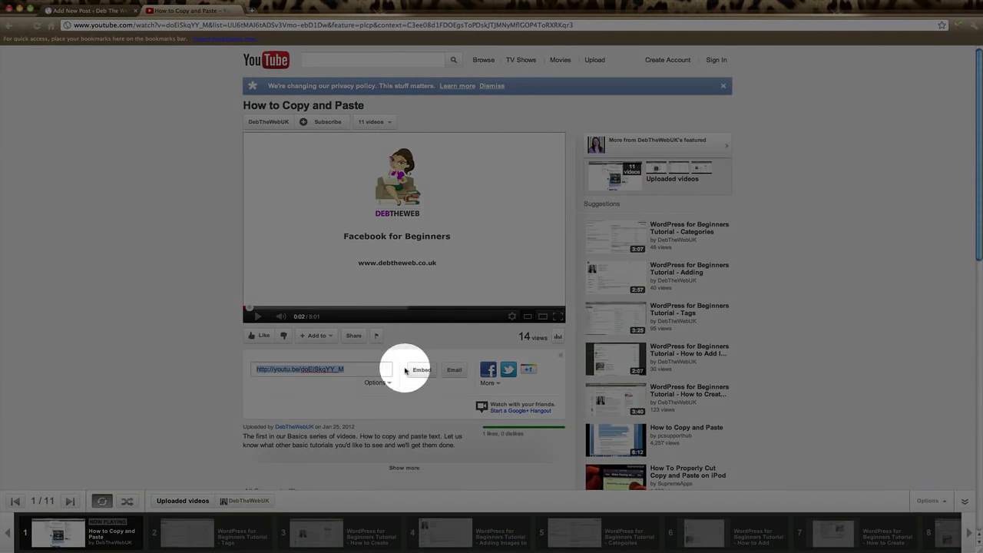
Show the video's Embed code and select the full iframe snippet.
{"action": "left_click", "coordinate": [422, 371]}
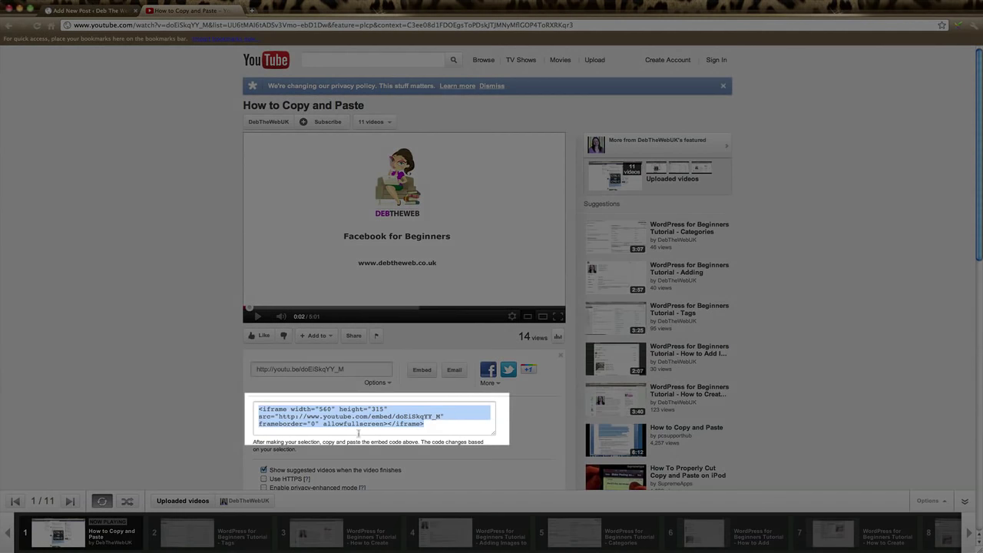
{"action": "left_click", "coordinate": [256, 411]}
{"action": "left_click_drag", "start_coordinate": [256, 411], "coordinate": [443, 424]}
{"action": "key", "text": "ctrl+c"}
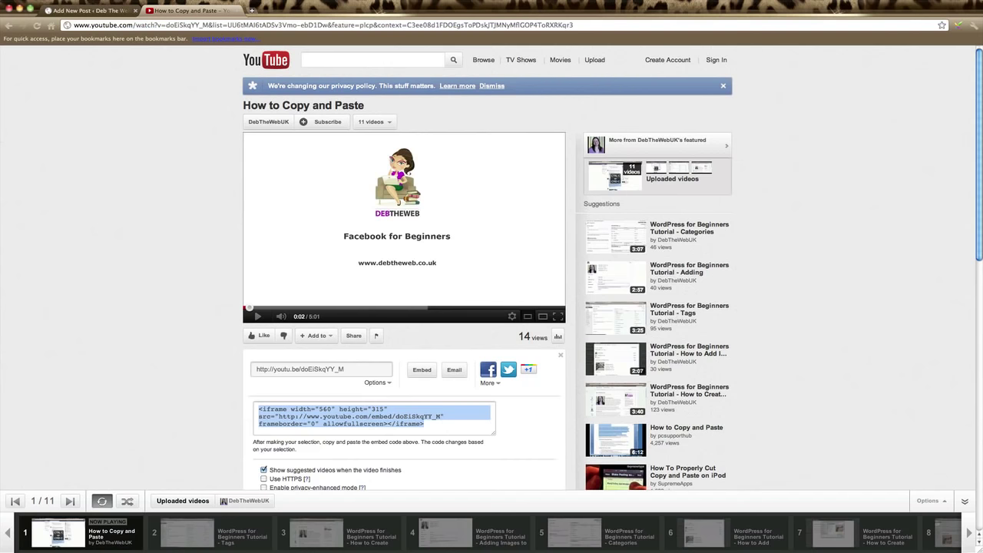
Paste the iframe embed code into the YouTube Basics draft's HTML view.
{"action": "left_click", "coordinate": [93, 11]}
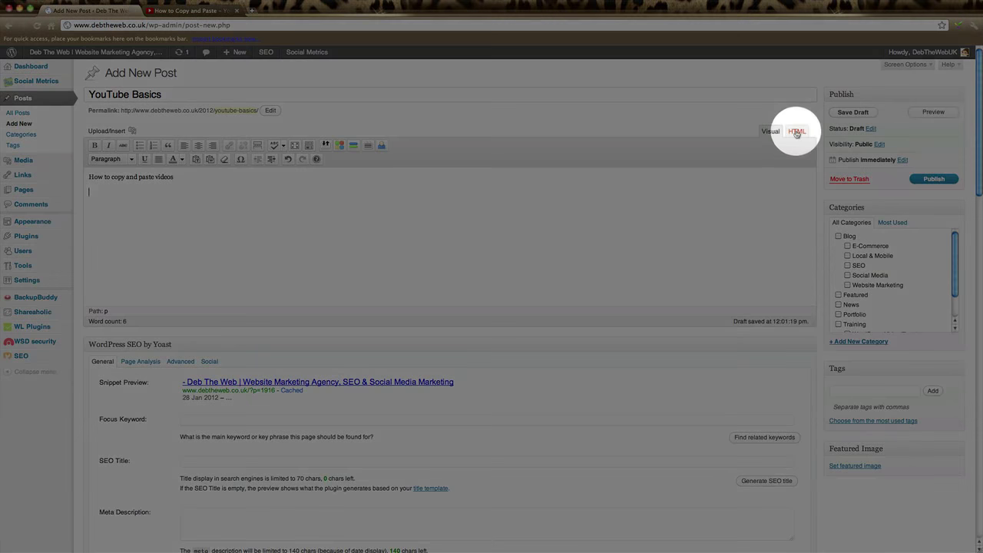
{"action": "left_click", "coordinate": [797, 132]}
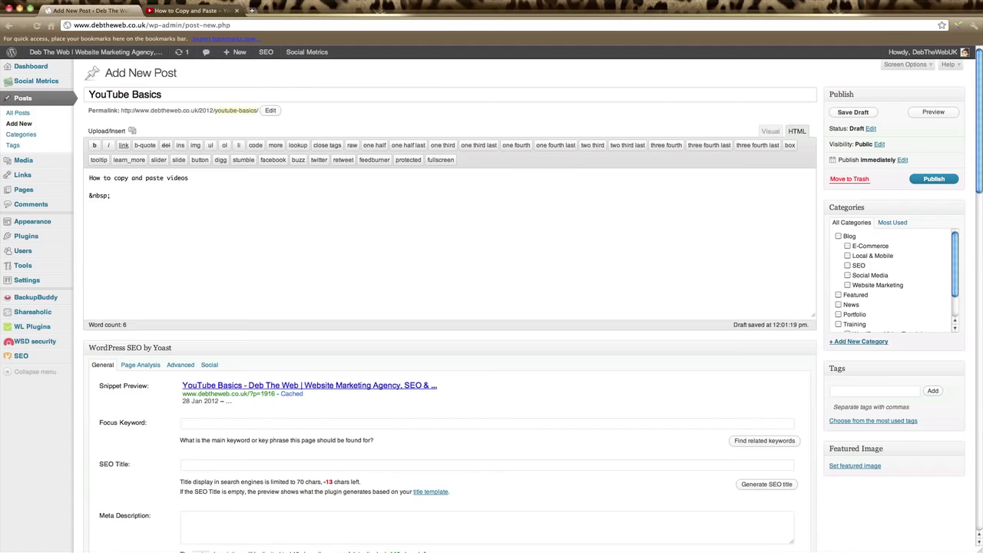
{"action": "key", "text": "ctrl+v"}
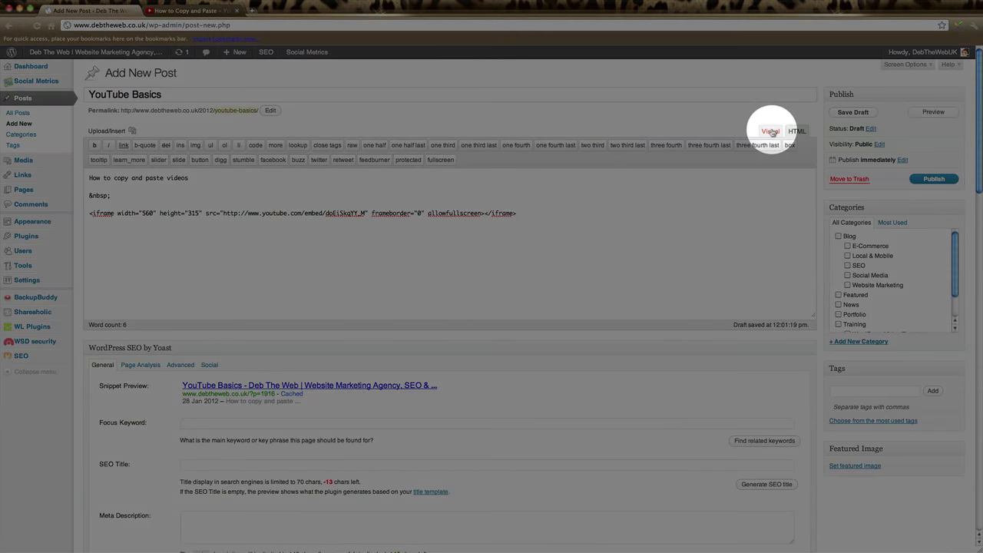
Return the post editor to Visual view and make the editing area taller.
{"action": "left_click", "coordinate": [772, 132]}
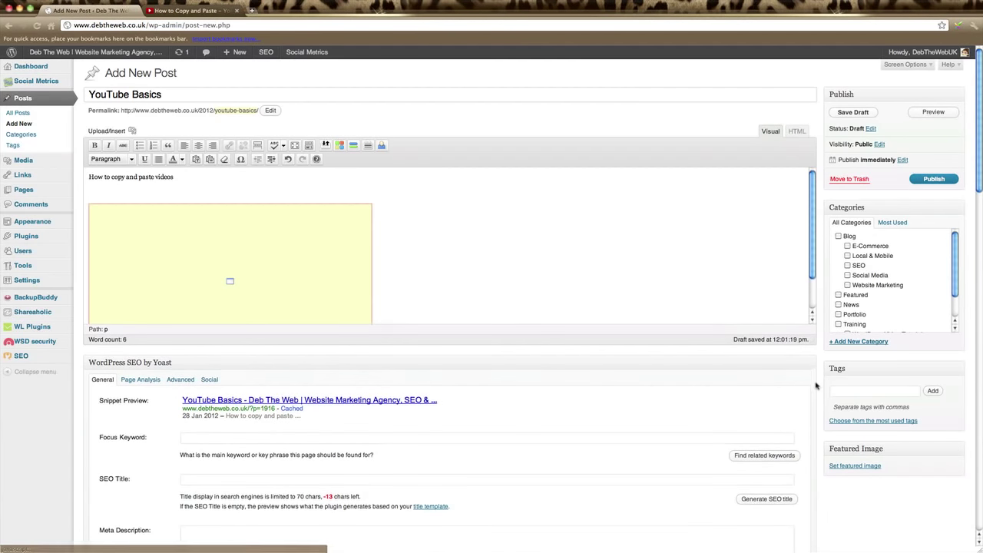
{"action": "left_click_drag", "start_coordinate": [812, 318], "coordinate": [812, 461]}
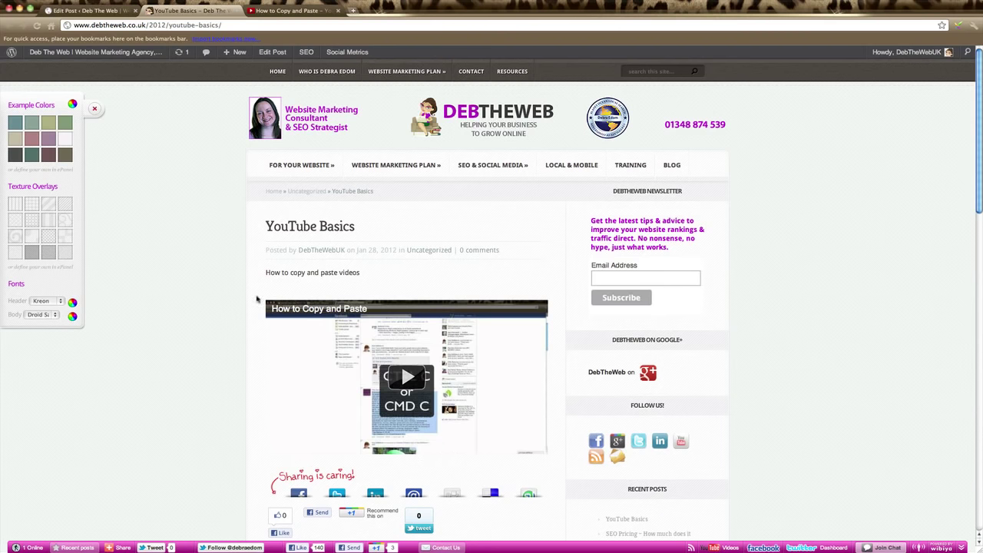
Play and then pause the embedded video on the live YouTube Basics post.
{"action": "left_click", "coordinate": [413, 378]}
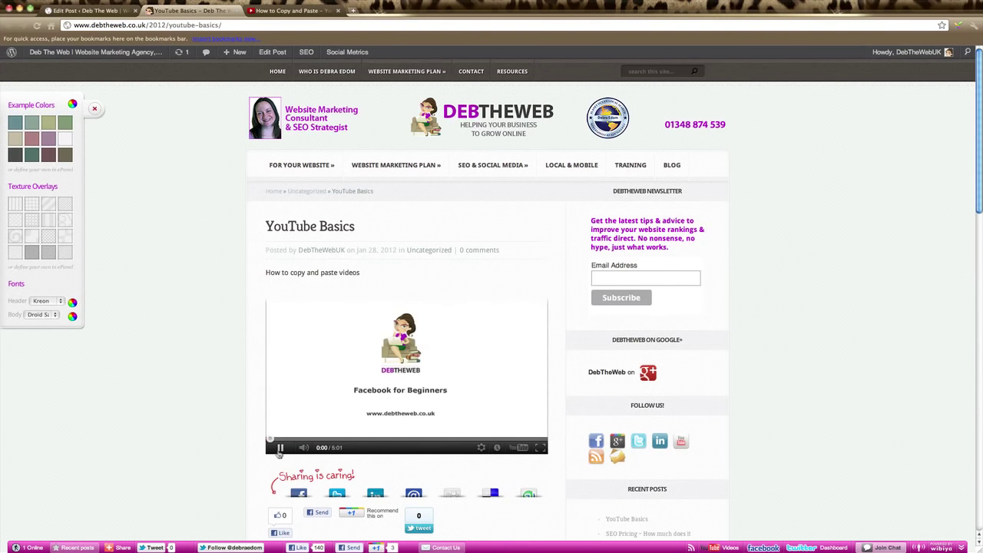
{"action": "left_click", "coordinate": [280, 449]}
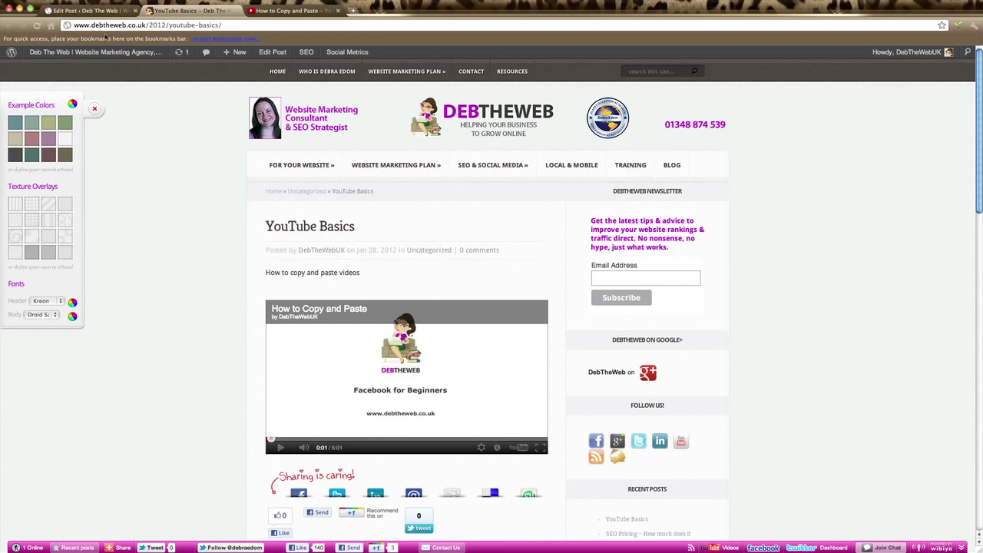
{"action": "left_click", "coordinate": [91, 10]}
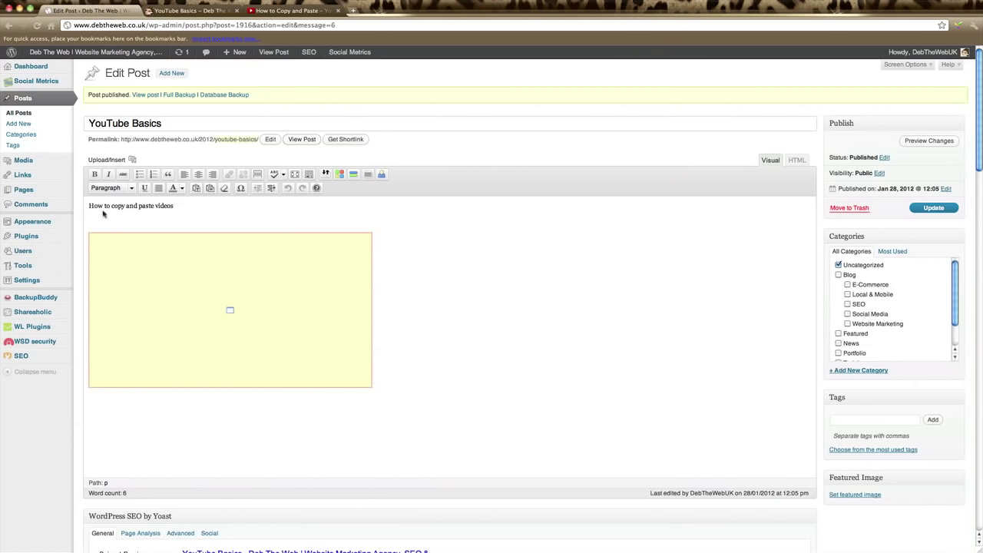
{"action": "left_click", "coordinate": [796, 160]}
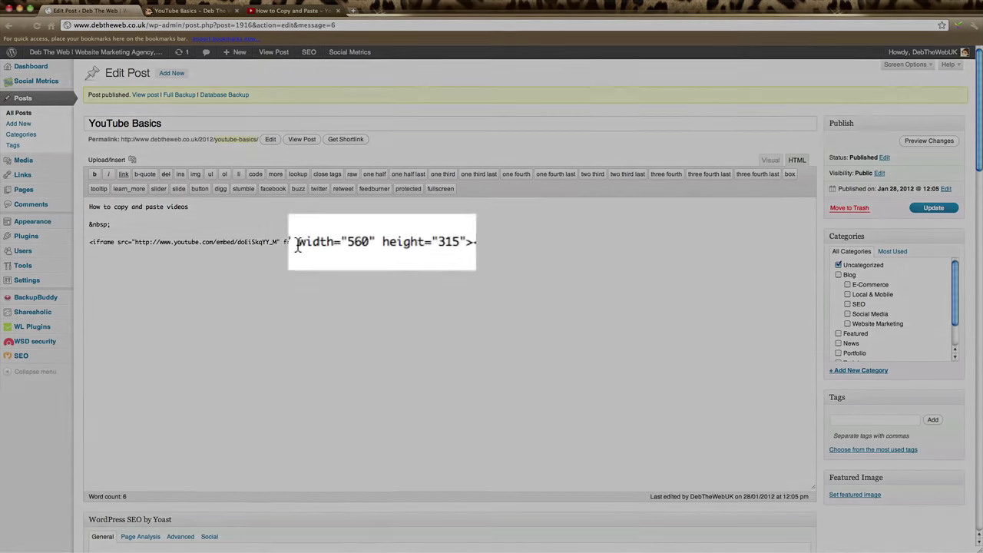
{"action": "left_click_drag", "start_coordinate": [340, 242], "coordinate": [501, 245]}
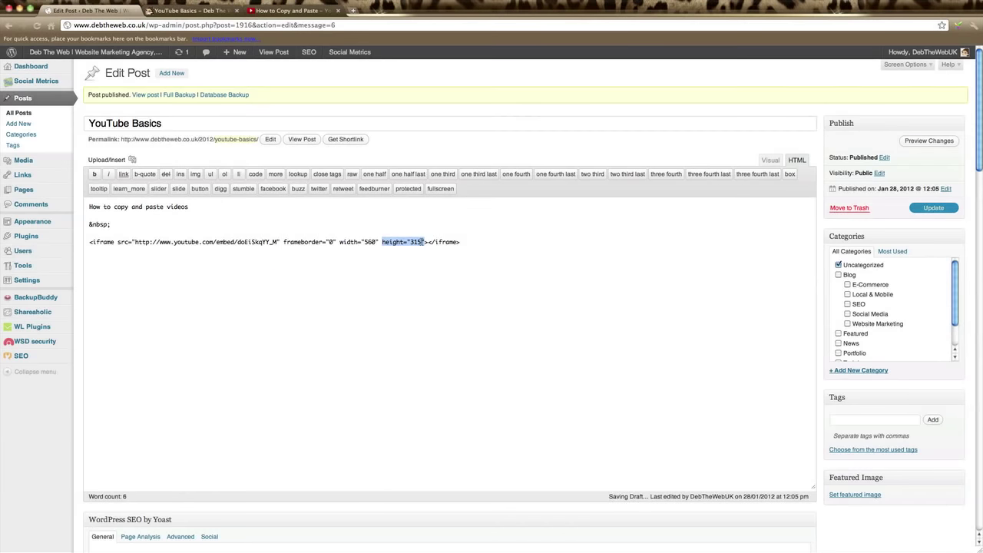
{"action": "left_click", "coordinate": [425, 242]}
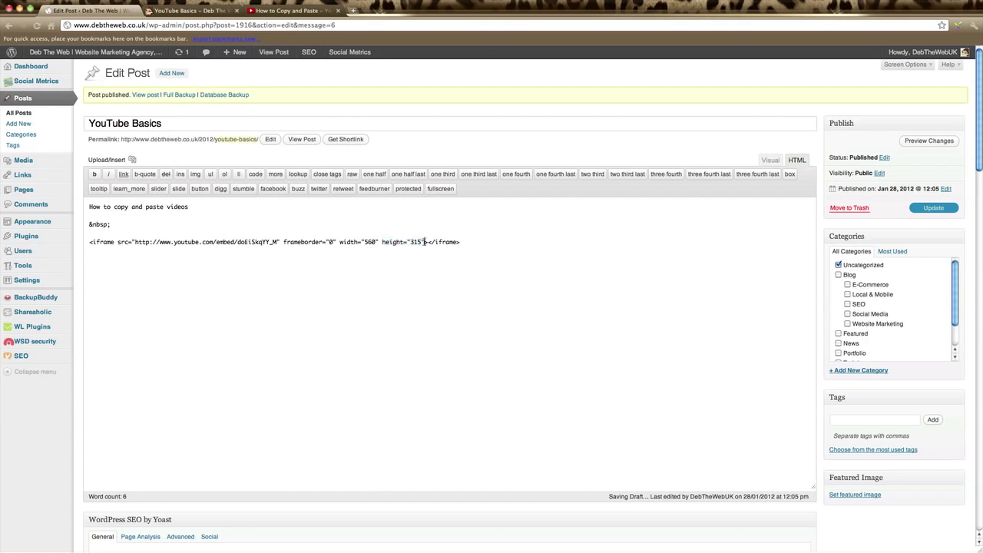
{"action": "double_click", "coordinate": [365, 242]}
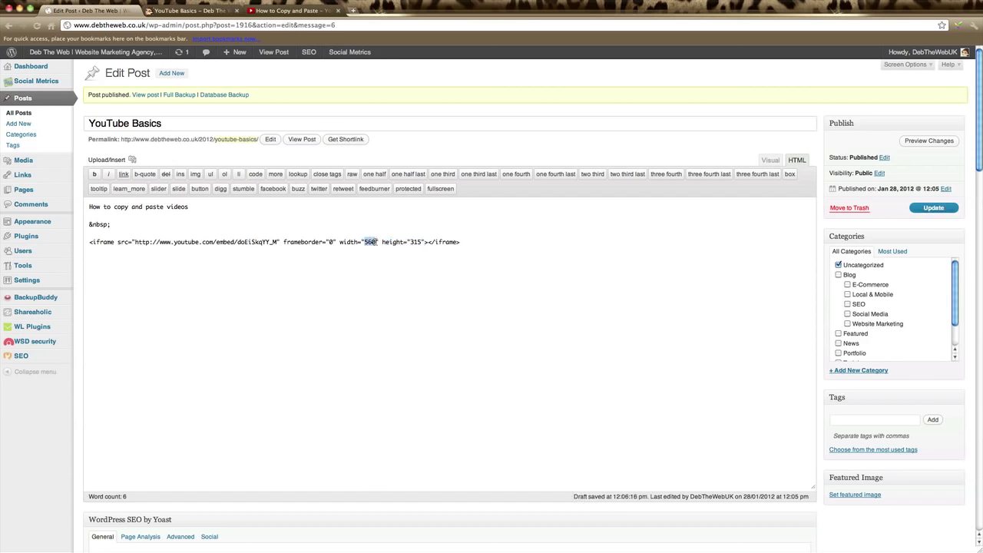
{"action": "double_click", "coordinate": [414, 242]}
{"action": "left_click", "coordinate": [366, 242]}
{"action": "left_click", "coordinate": [770, 160]}
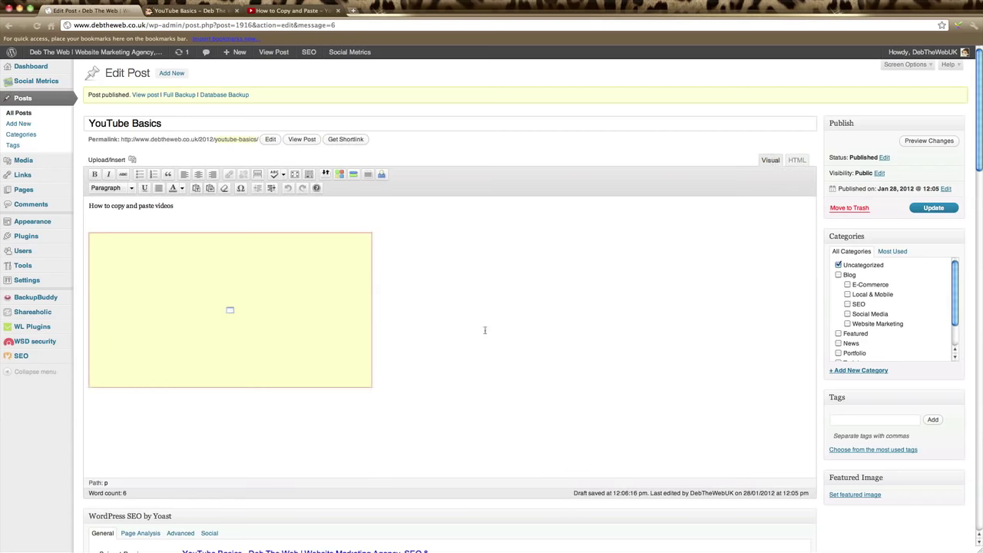